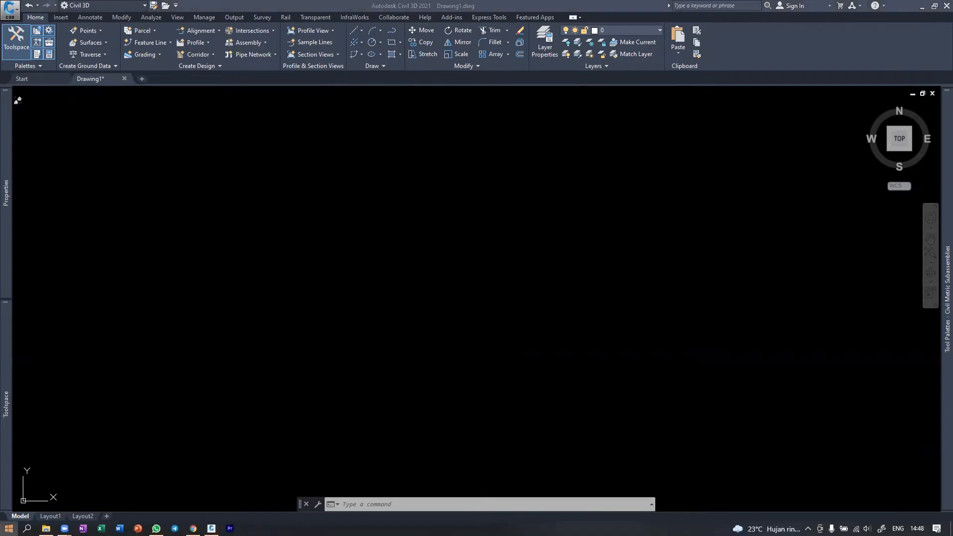
{"action": "left_click", "coordinate": [9, 529]}
{"action": "mouse_move", "coordinate": [19, 510]}
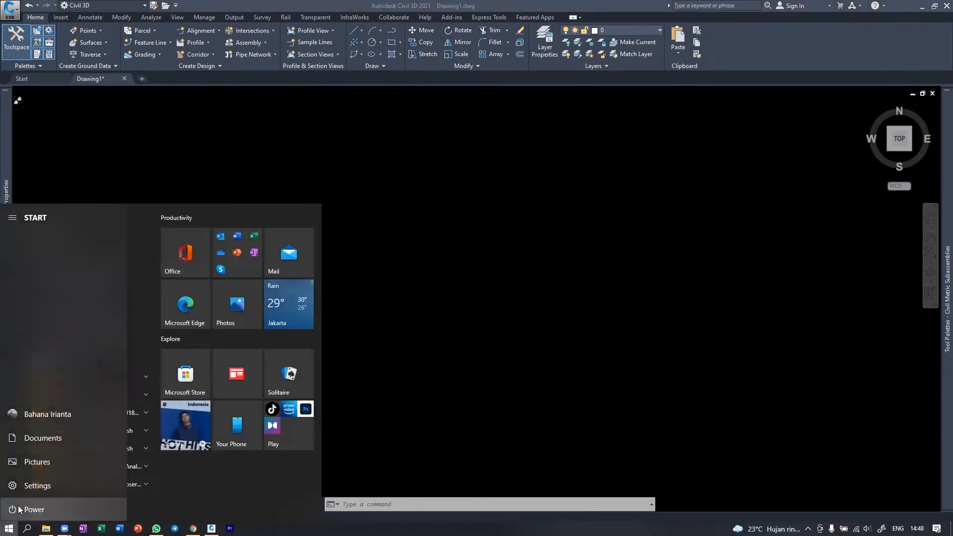
{"action": "type", "text": "civi"}
{"action": "key", "text": "Return"}
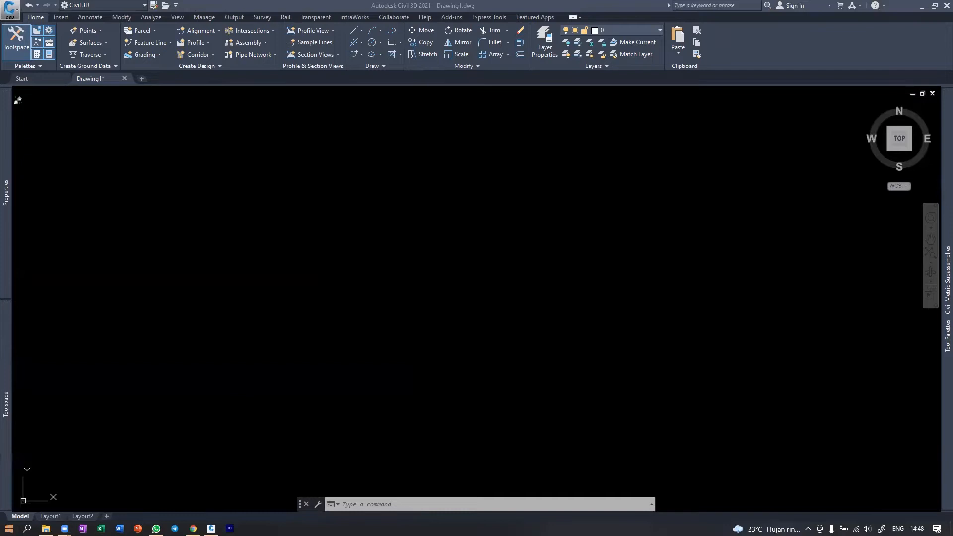
Step: Look through the programs installed in the Autodesk Civil 3D 2021 - English folder of the Windows app list
{"action": "left_click", "coordinate": [9, 528]}
{"action": "scroll", "coordinate": [144, 418], "scroll_direction": "down", "scroll_amount": 1}
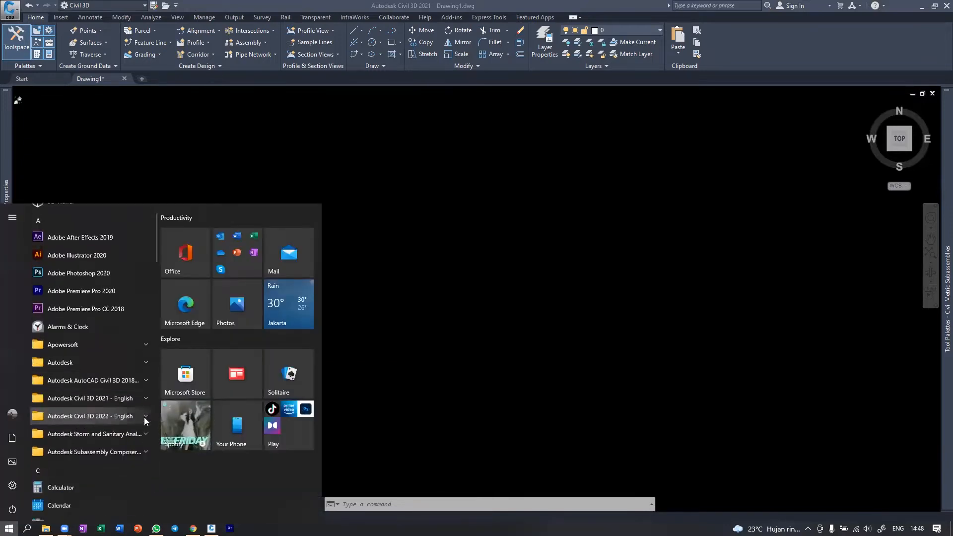
{"action": "left_click", "coordinate": [143, 384]}
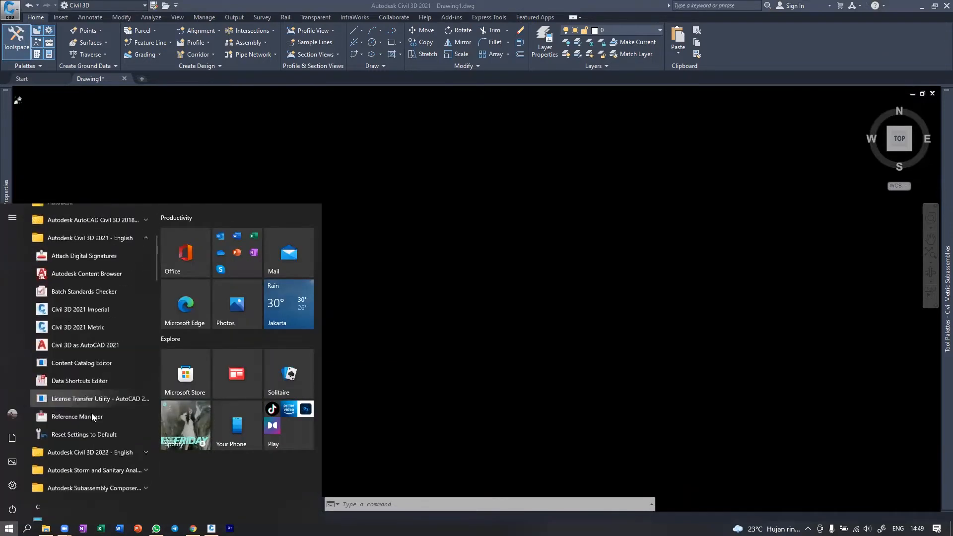
{"action": "scroll", "coordinate": [91, 413], "scroll_direction": "down", "scroll_amount": 1}
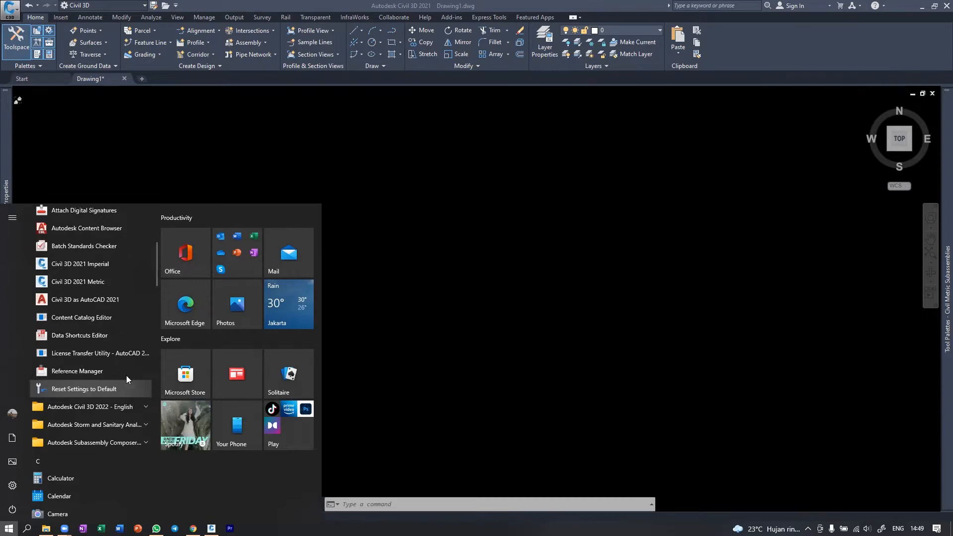
{"action": "left_click", "coordinate": [432, 275]}
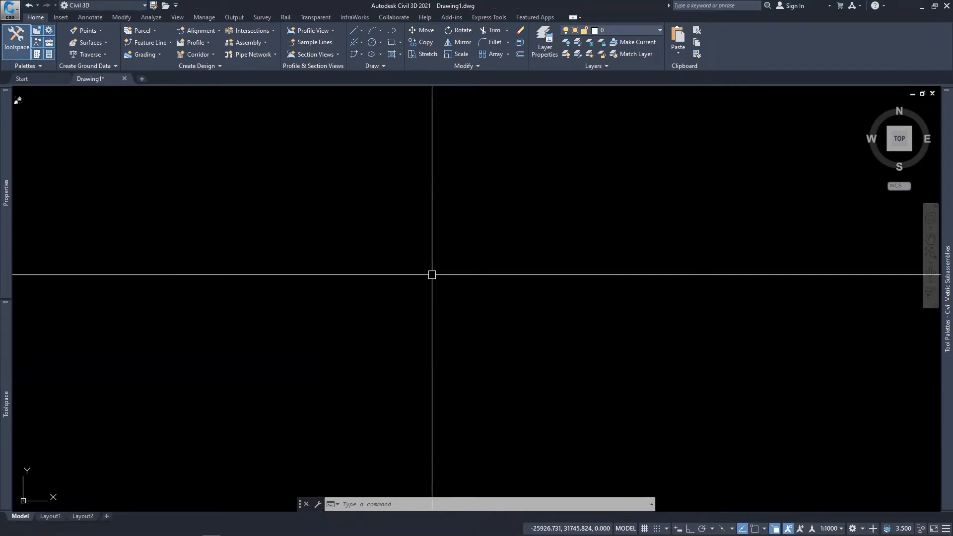
{"action": "key", "text": "Escape"}
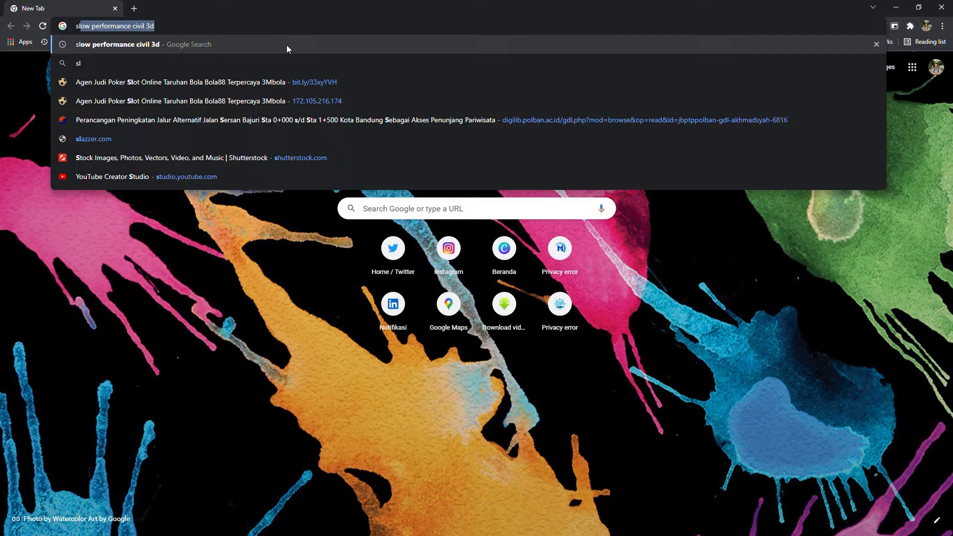
Step: Search the web for "slow performance civil 3d" and examine the solution list in Autodesk's article about slow performance when working in Civil 3D
{"action": "key", "text": "Return"}
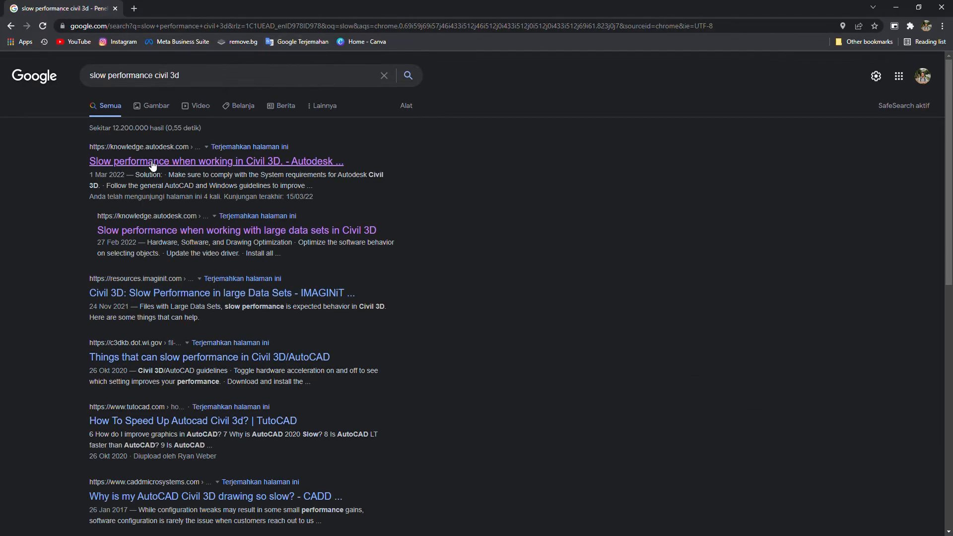
{"action": "left_click", "coordinate": [155, 160]}
{"action": "scroll", "coordinate": [144, 244], "scroll_direction": "down", "scroll_amount": 5}
{"action": "left_click_drag", "start_coordinate": [162, 106], "coordinate": [577, 509]}
{"action": "left_click", "coordinate": [685, 447]}
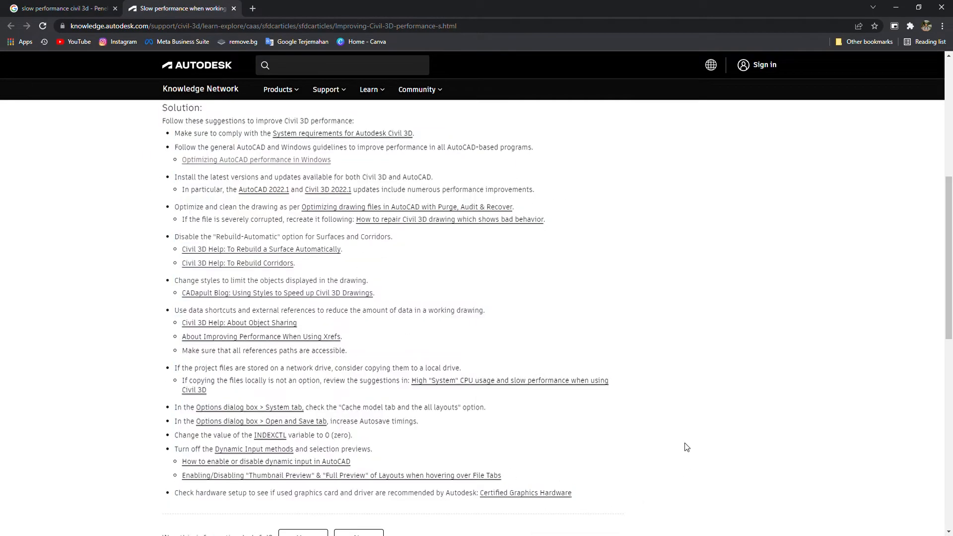
Step: Switch back to Civil 3D and open its Options settings
{"action": "key", "text": "alt+Tab"}
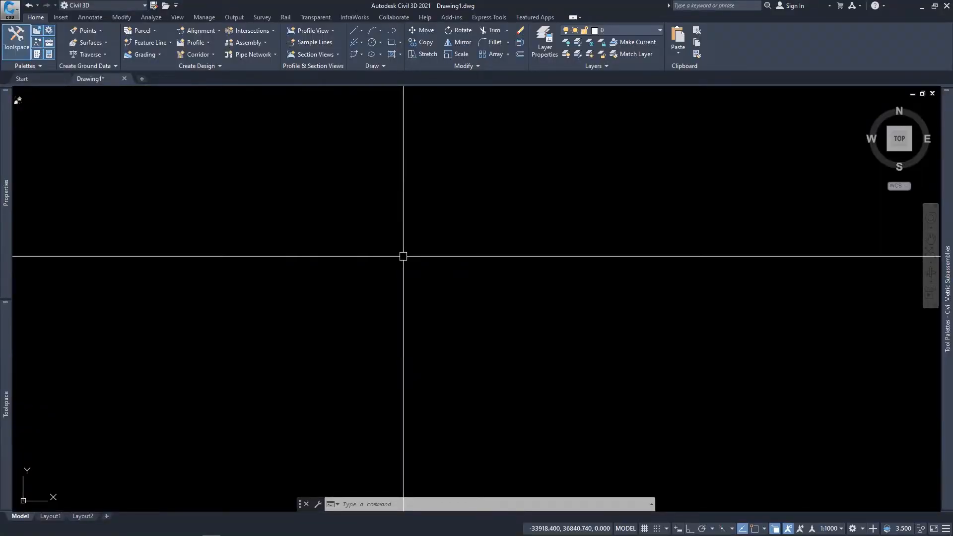
{"action": "type", "text": "OP"}
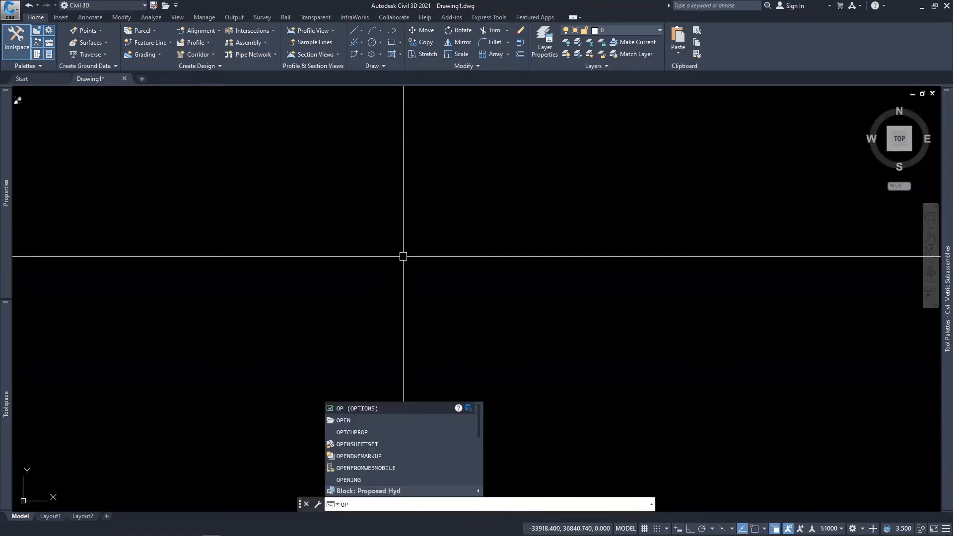
{"action": "key", "text": "Return"}
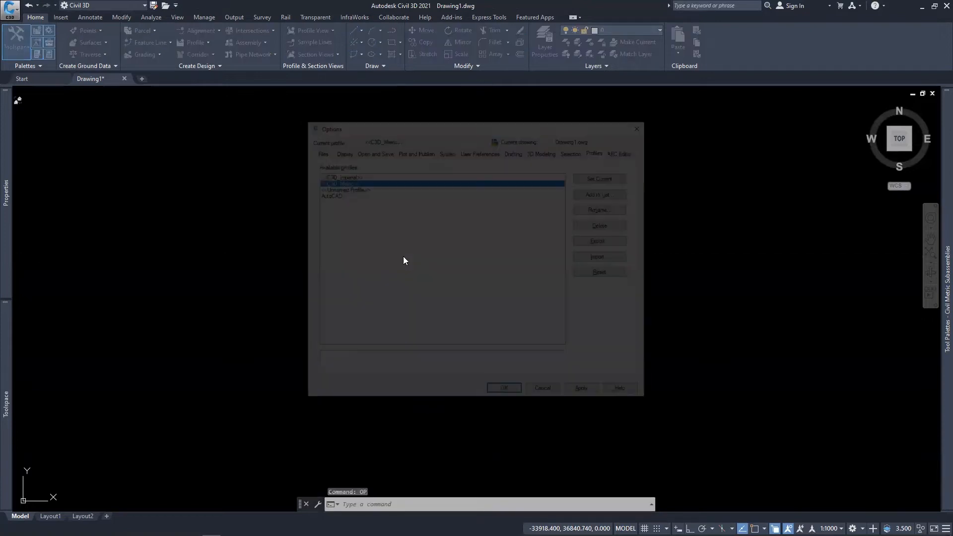
{"action": "key", "text": "Escape"}
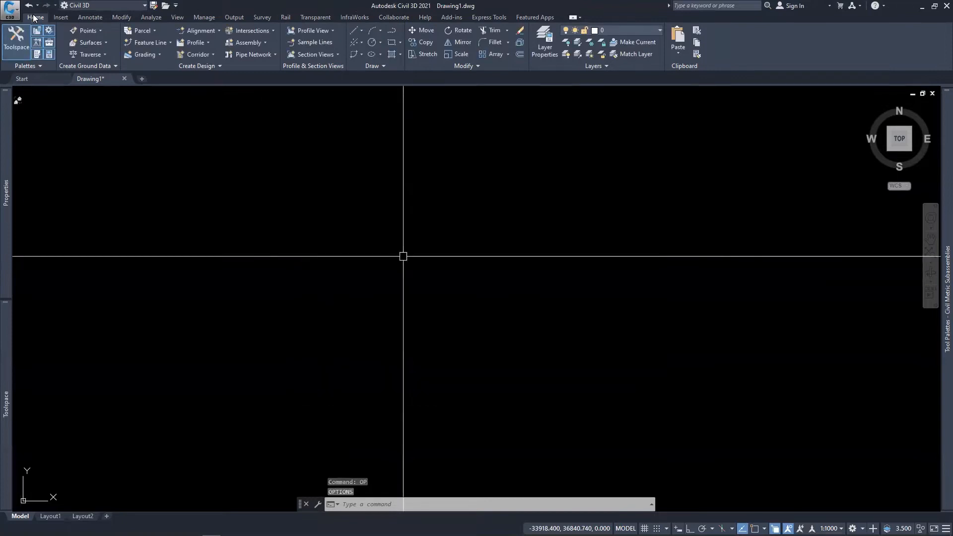
{"action": "left_click", "coordinate": [11, 17]}
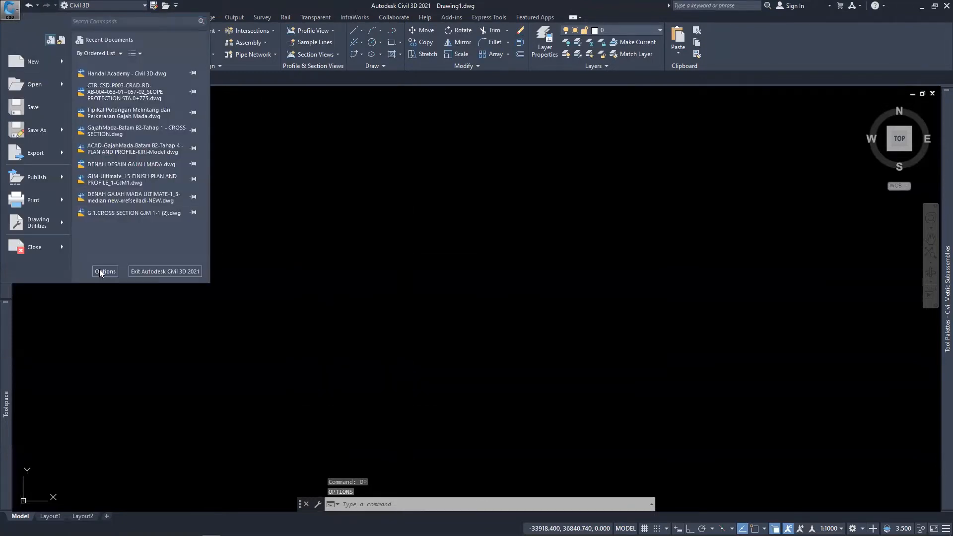
{"action": "left_click", "coordinate": [105, 271]}
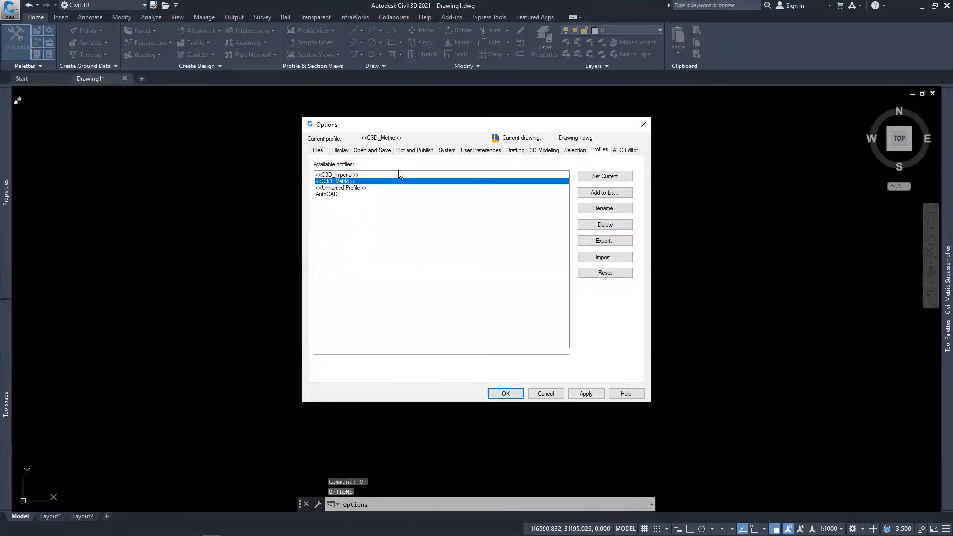
Step: Examine the file search paths and locations, and the available interface color themes in the display settings
{"action": "left_click", "coordinate": [324, 153]}
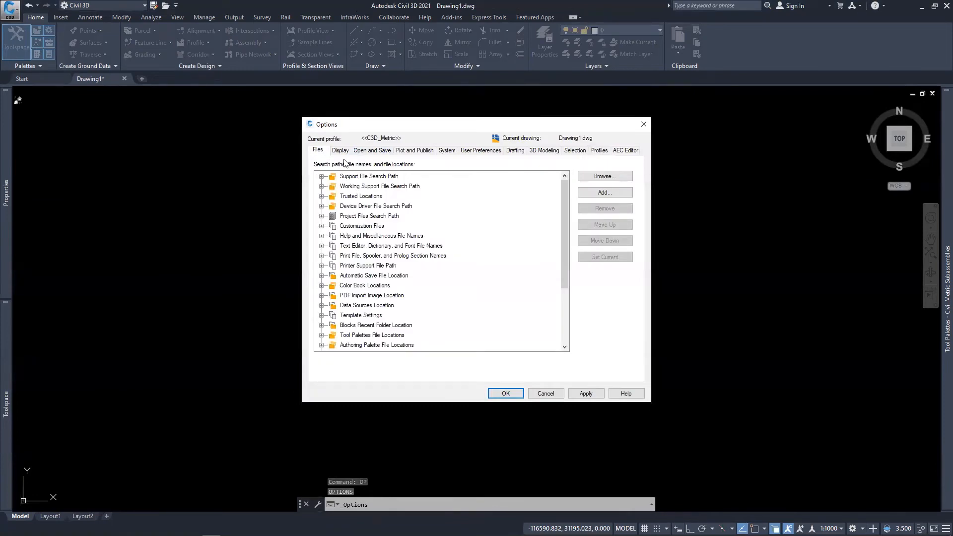
{"action": "scroll", "coordinate": [367, 219], "scroll_direction": "down", "scroll_amount": 3}
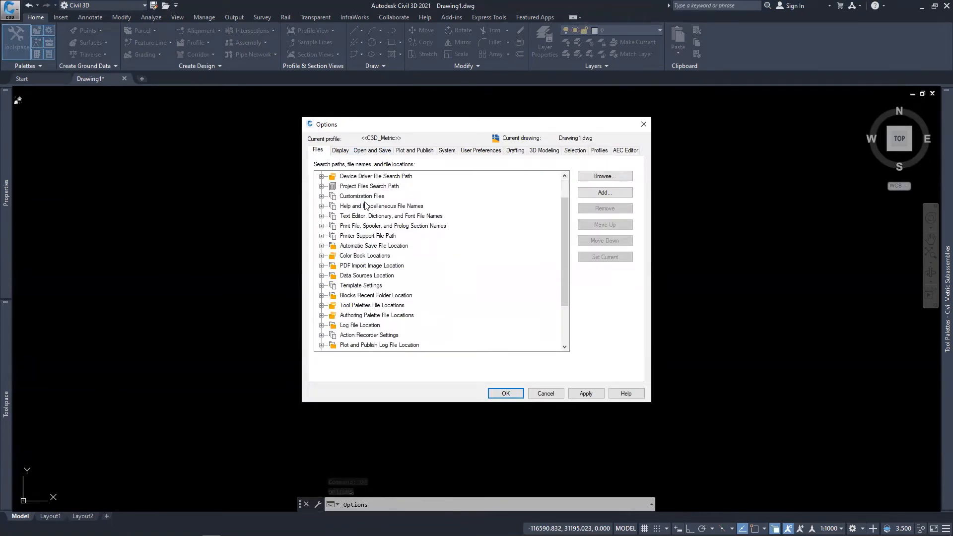
{"action": "scroll", "coordinate": [368, 219], "scroll_direction": "up", "scroll_amount": 3}
{"action": "left_click", "coordinate": [339, 151]}
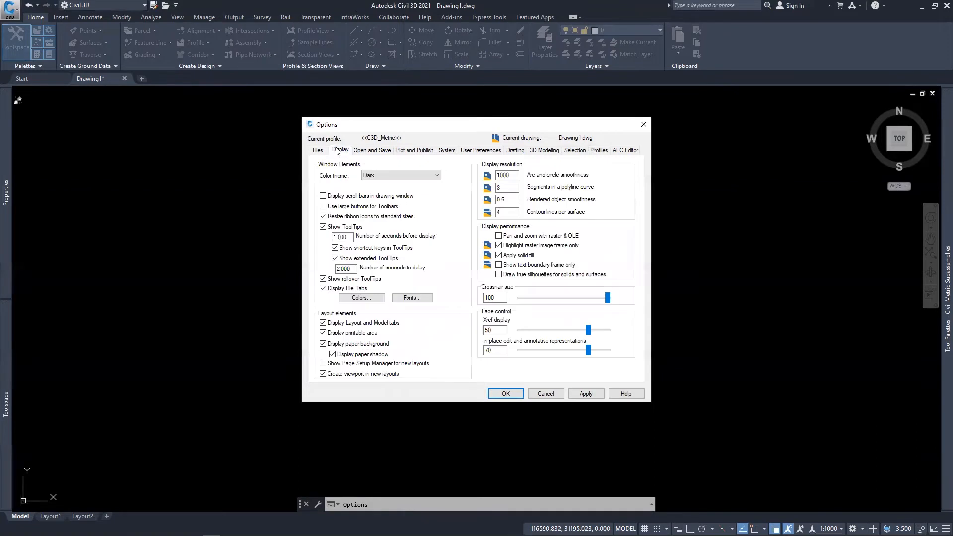
{"action": "left_click", "coordinate": [395, 173]}
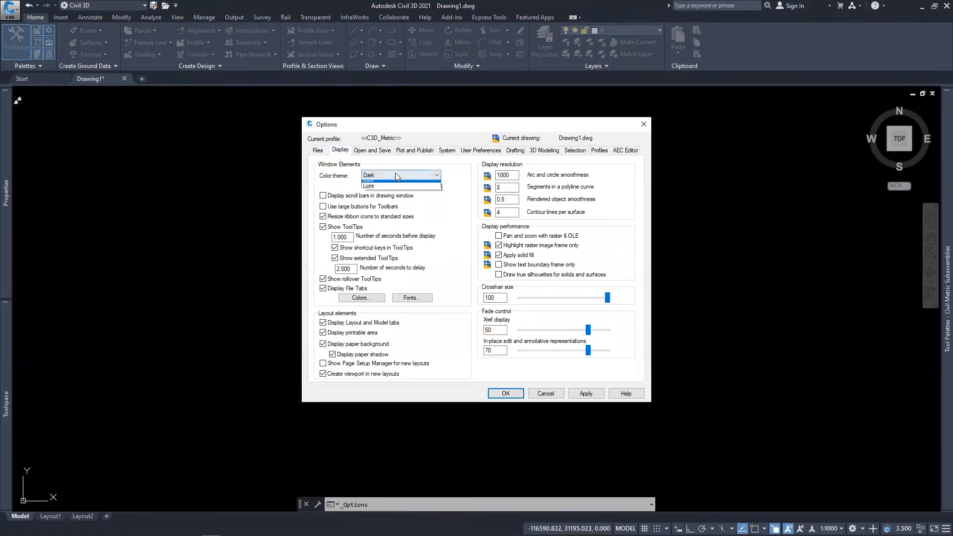
{"action": "left_click", "coordinate": [395, 173]}
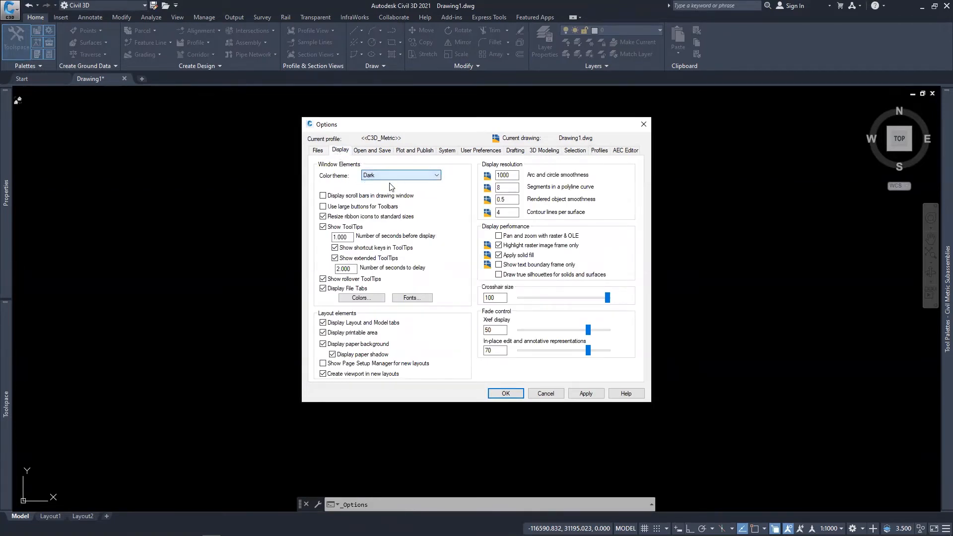
Step: Set the uniform background color of the 2D model space to White and apply it
{"action": "left_click", "coordinate": [367, 298]}
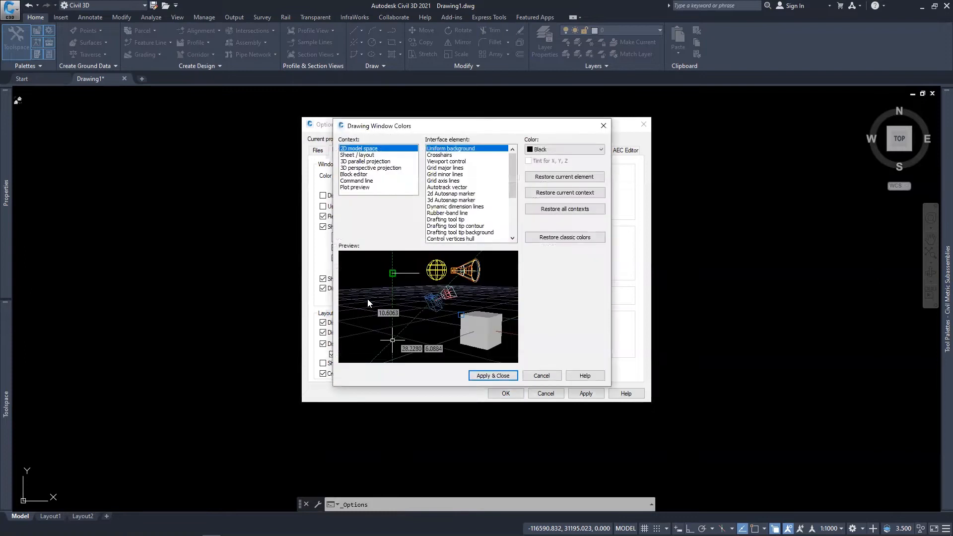
{"action": "left_click", "coordinate": [566, 149]}
{"action": "left_click", "coordinate": [541, 207]}
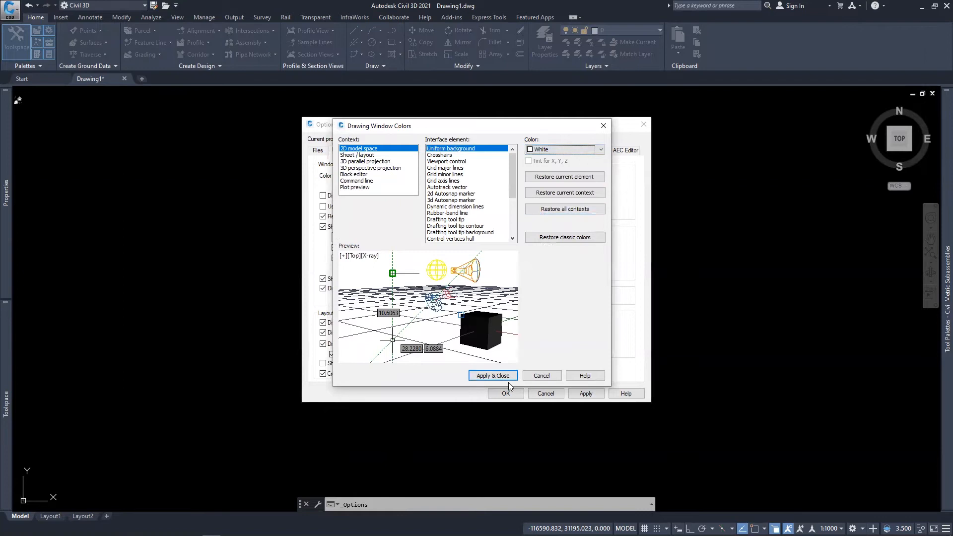
{"action": "left_click", "coordinate": [493, 375]}
Step: Set the uniform background color of the 2D model space to Blue and apply it
{"action": "left_click", "coordinate": [364, 300]}
{"action": "left_click", "coordinate": [566, 149]}
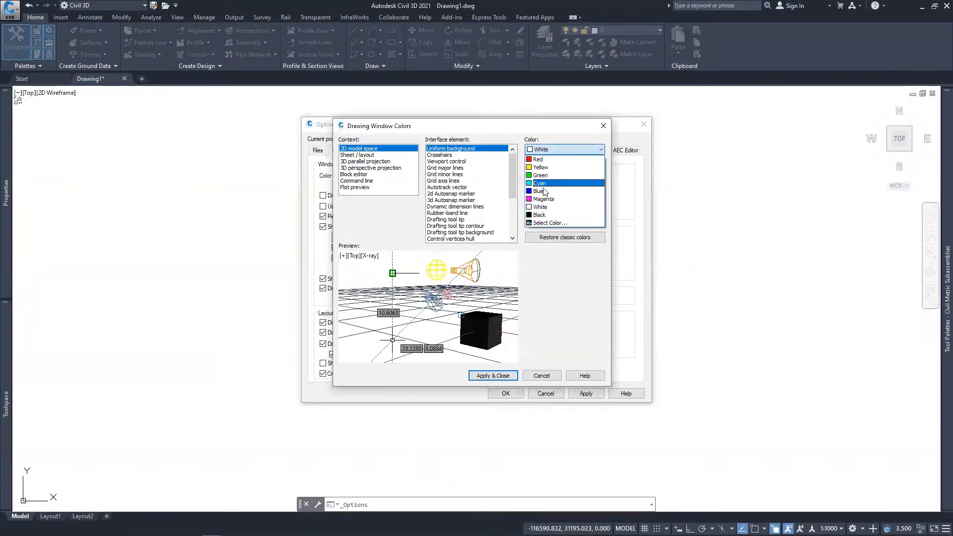
{"action": "left_click", "coordinate": [541, 187]}
{"action": "left_click", "coordinate": [485, 375]}
Step: Set the uniform background color of the 2D model space to Black, keeping the Dark color theme
{"action": "left_click", "coordinate": [410, 175]}
{"action": "left_click", "coordinate": [409, 173]}
{"action": "left_click", "coordinate": [375, 296]}
{"action": "left_click", "coordinate": [581, 149]}
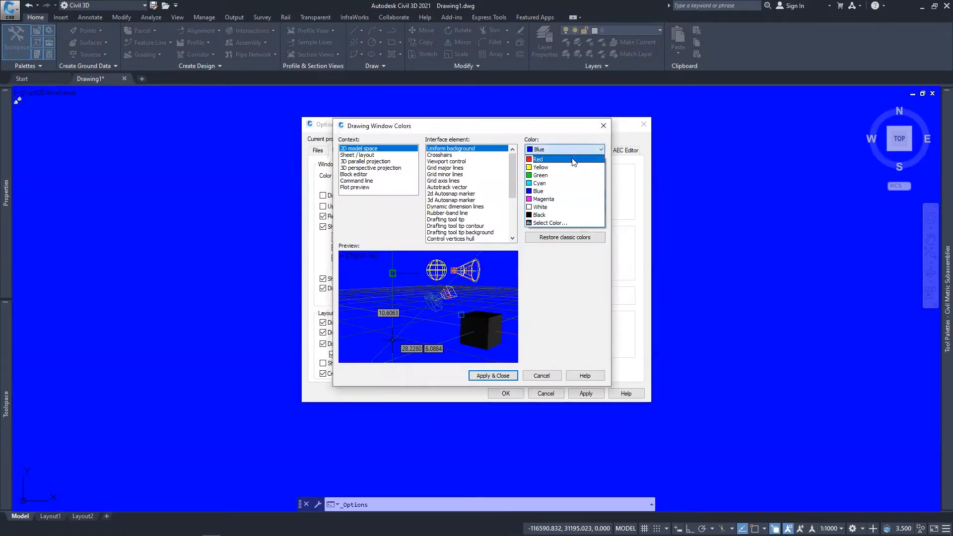
{"action": "left_click", "coordinate": [547, 220]}
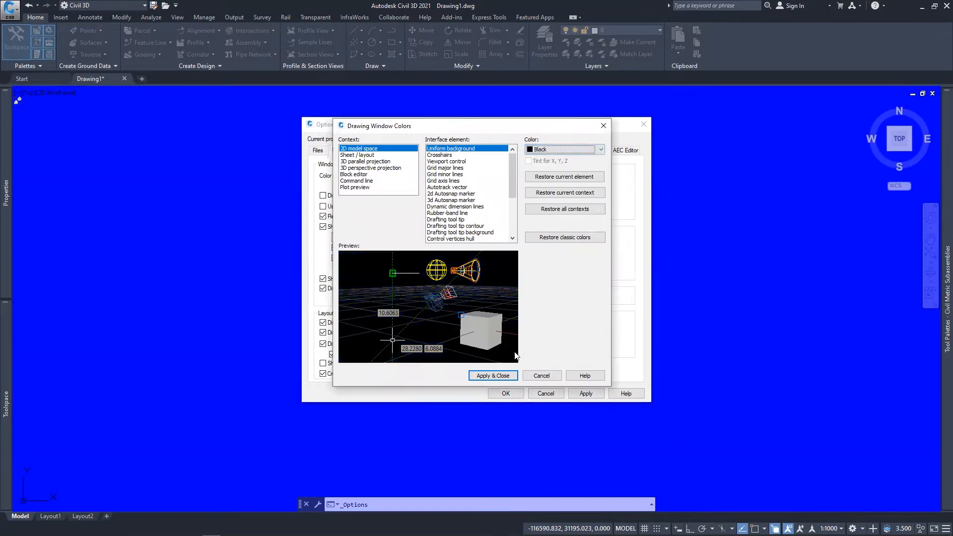
{"action": "left_click", "coordinate": [492, 375]}
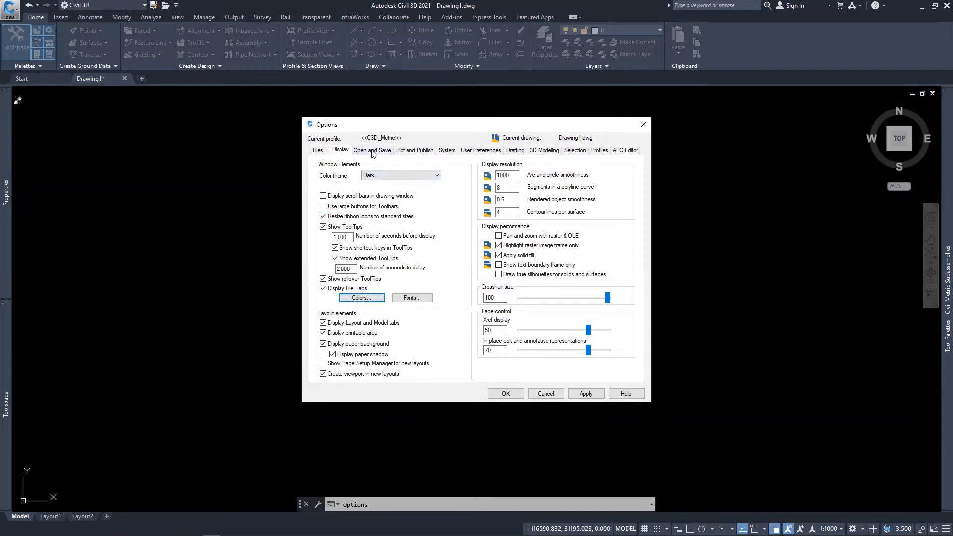
Step: Set the 2D model space crosshairs color to Red, apply it and close the Options
{"action": "left_click", "coordinate": [369, 297]}
{"action": "left_click", "coordinate": [447, 155]}
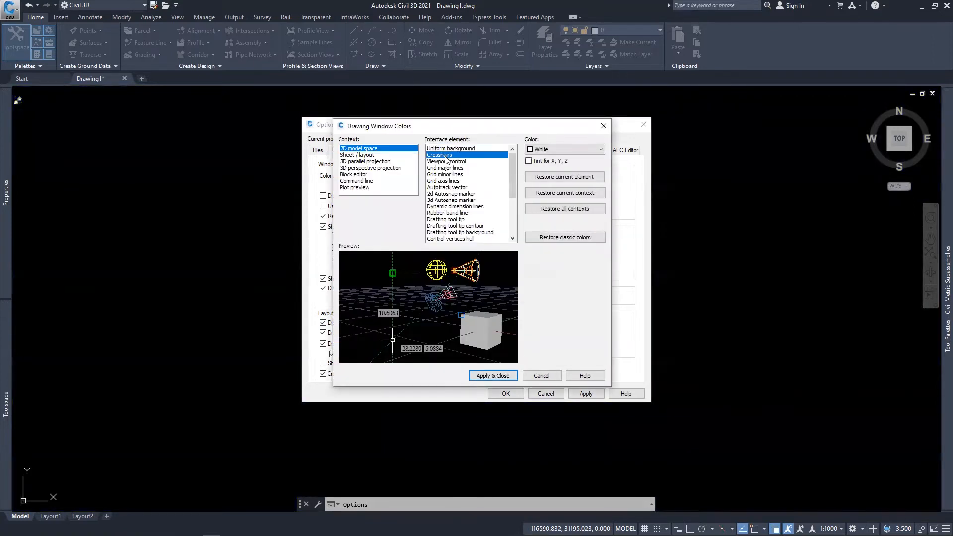
{"action": "left_click", "coordinate": [568, 149]}
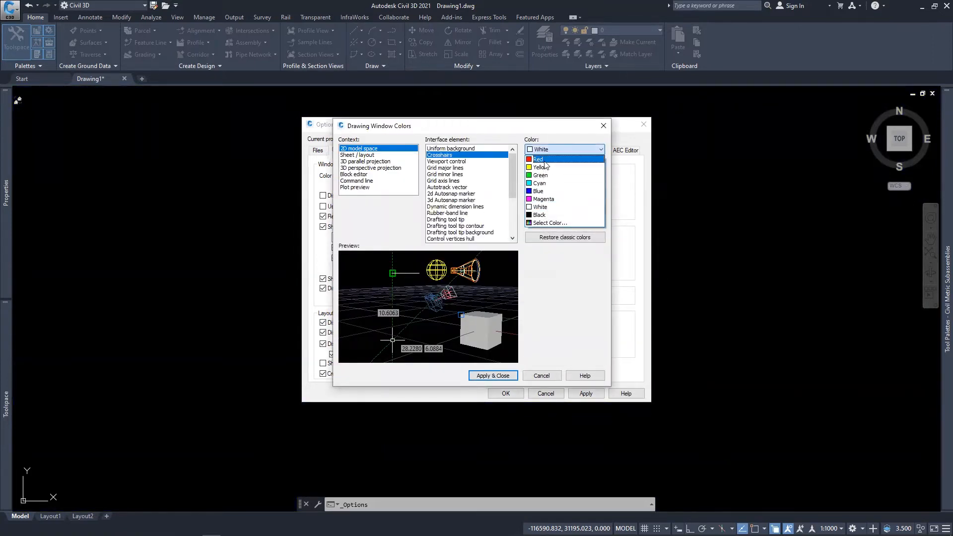
{"action": "left_click", "coordinate": [538, 160]}
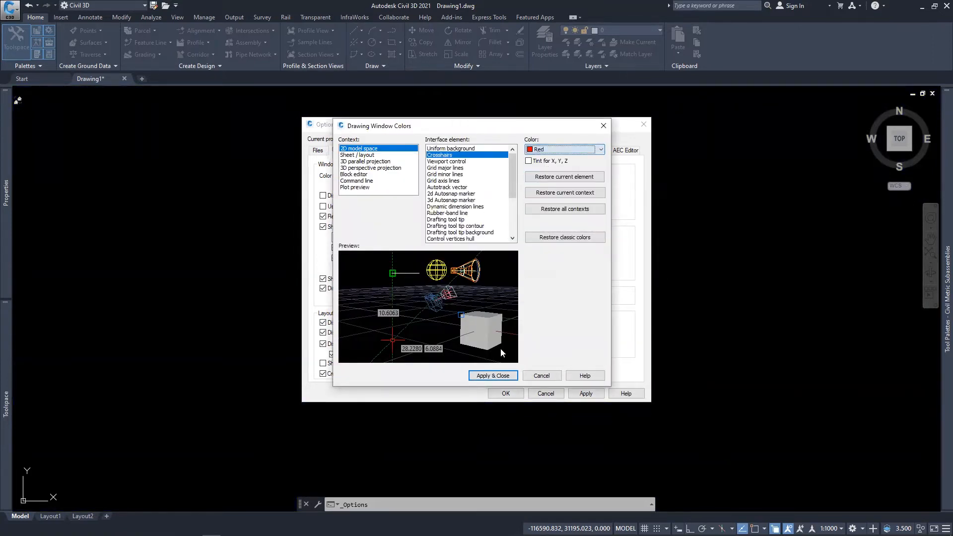
{"action": "left_click", "coordinate": [488, 376]}
{"action": "left_click", "coordinate": [523, 392]}
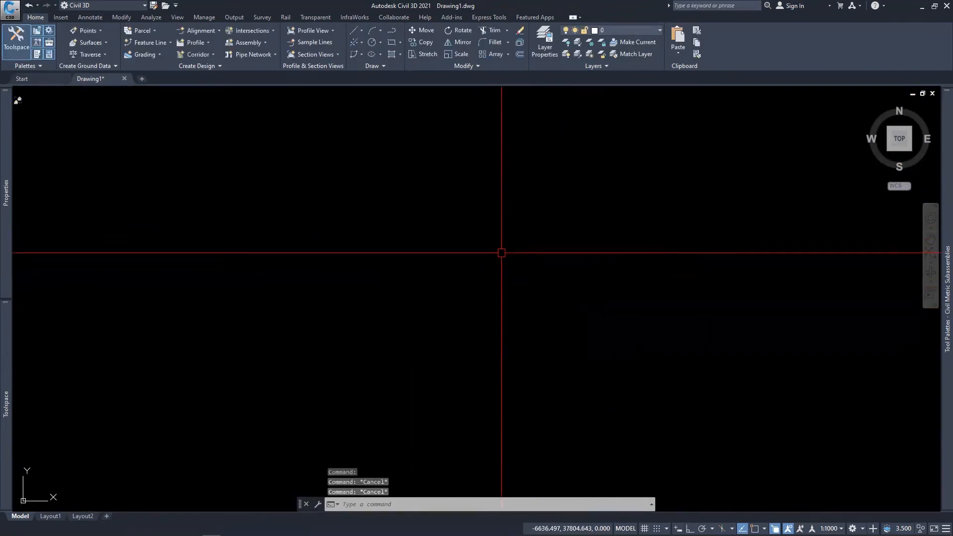
Step: Reopen the Options and set the 2D model space crosshairs color to White
{"action": "type", "text": "OP"}
{"action": "key", "text": "Return"}
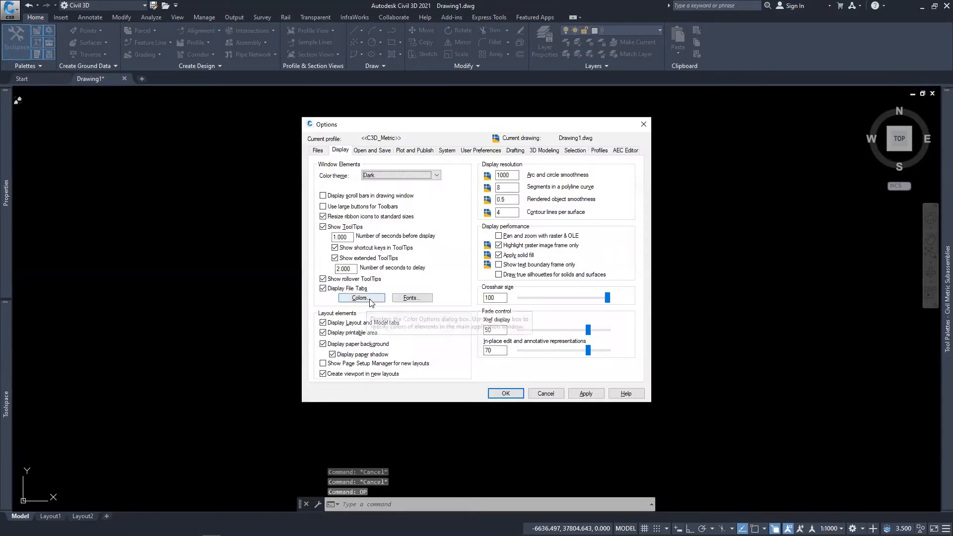
{"action": "left_click", "coordinate": [361, 298]}
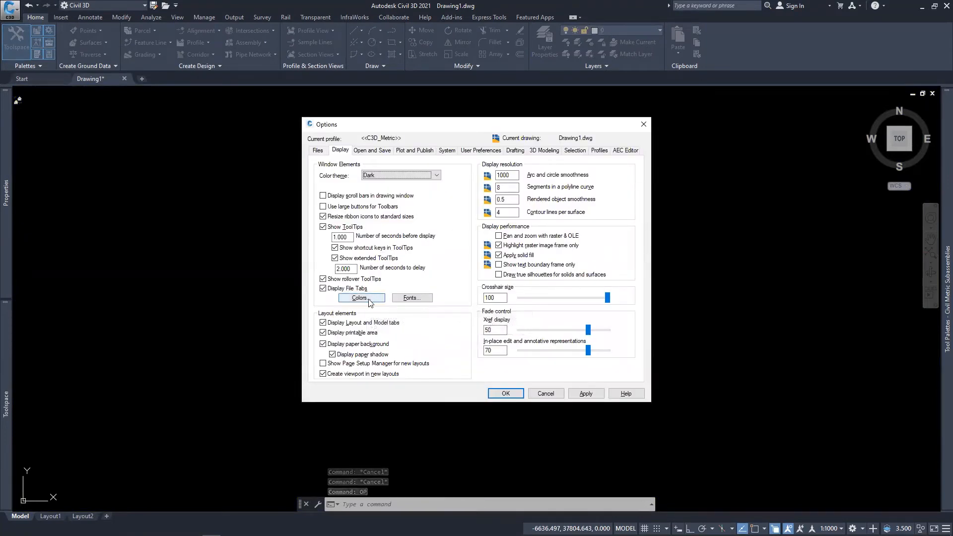
{"action": "left_click", "coordinate": [445, 156]}
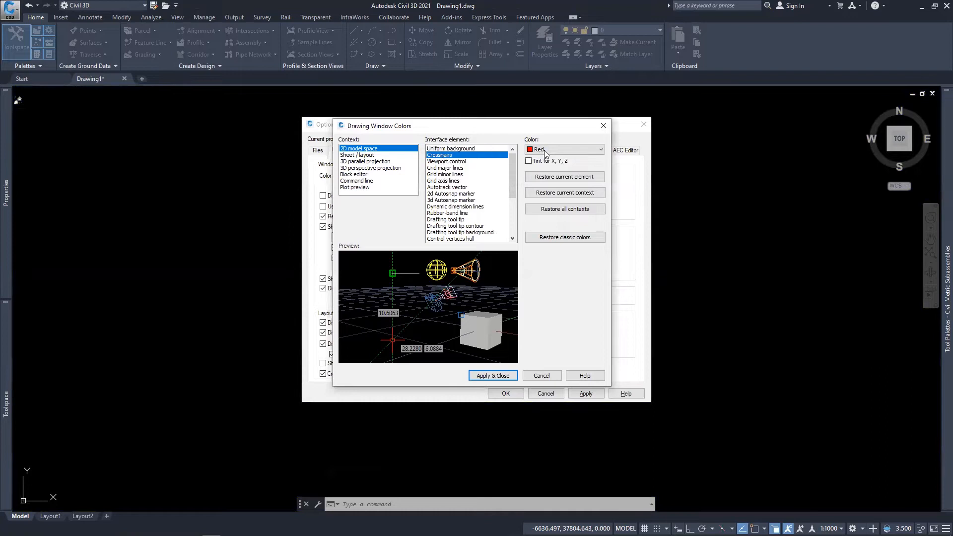
{"action": "left_click", "coordinate": [544, 149]}
{"action": "left_click", "coordinate": [541, 207]}
{"action": "left_click", "coordinate": [493, 377]}
Step: Set the default file save format to AutoCAD 2004/LT2004 Drawing (*.dwg) in the Options
{"action": "left_click", "coordinate": [370, 151]}
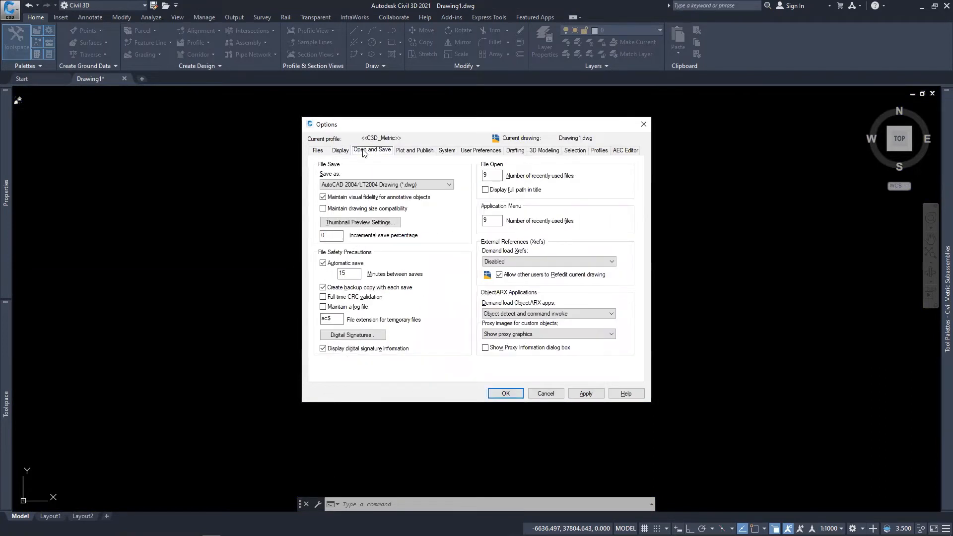
{"action": "left_click", "coordinate": [370, 186]}
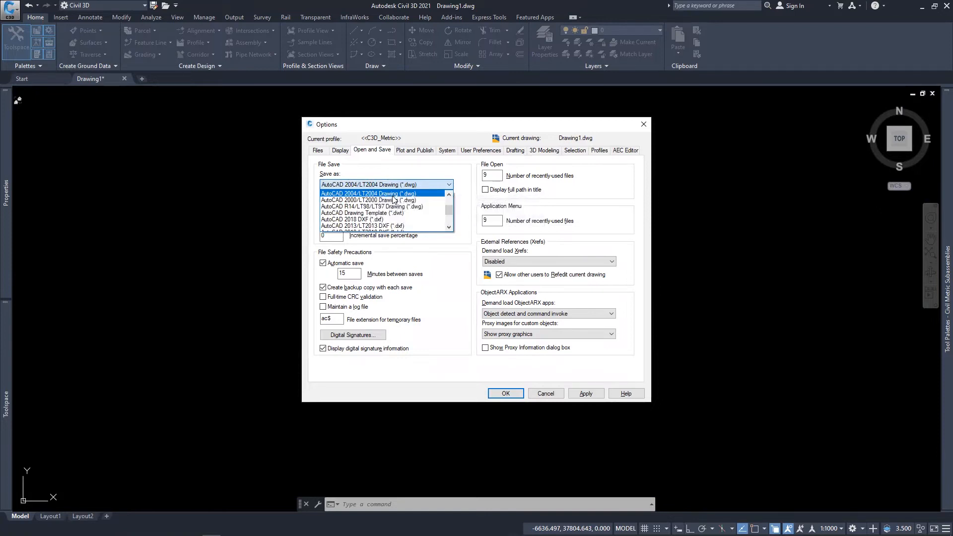
{"action": "scroll", "coordinate": [393, 197], "scroll_direction": "down", "scroll_amount": 1}
{"action": "scroll", "coordinate": [395, 204], "scroll_direction": "down", "scroll_amount": 1}
{"action": "scroll", "coordinate": [395, 205], "scroll_direction": "up", "scroll_amount": 2}
{"action": "scroll", "coordinate": [395, 207], "scroll_direction": "up", "scroll_amount": 2}
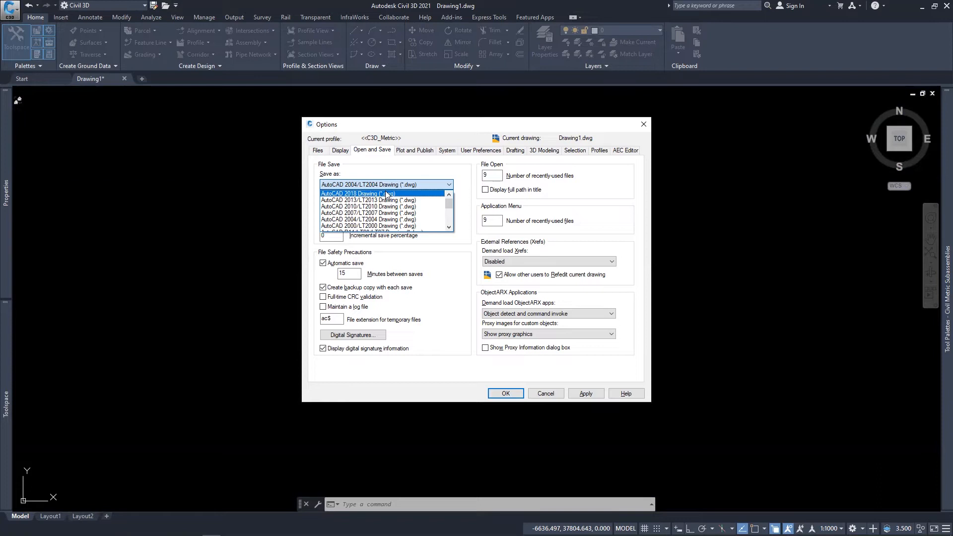
{"action": "left_click", "coordinate": [364, 220]}
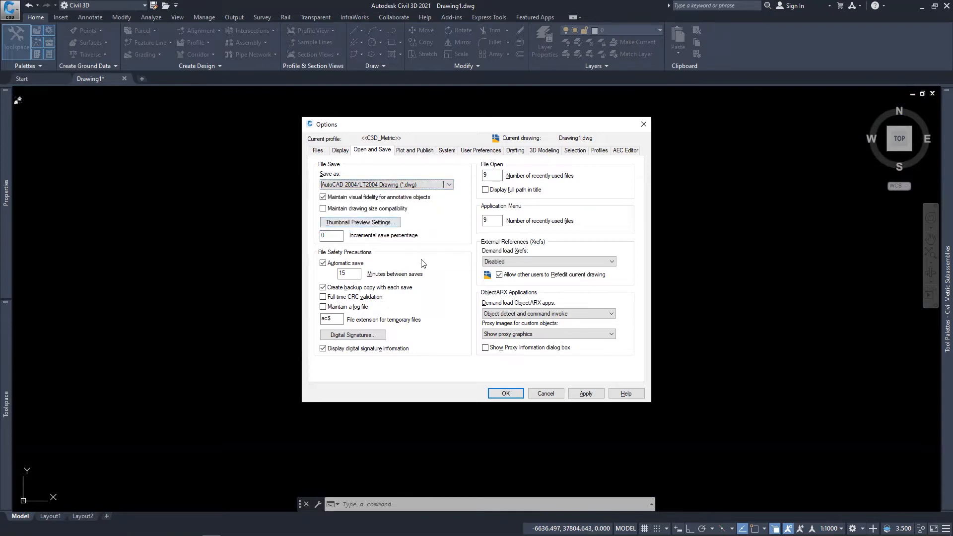
Step: Set the automatic save interval to 15 minutes between saves
{"action": "double_click", "coordinate": [343, 276]}
{"action": "key", "text": "BackSpace"}
{"action": "key", "text": "ctrl+z"}
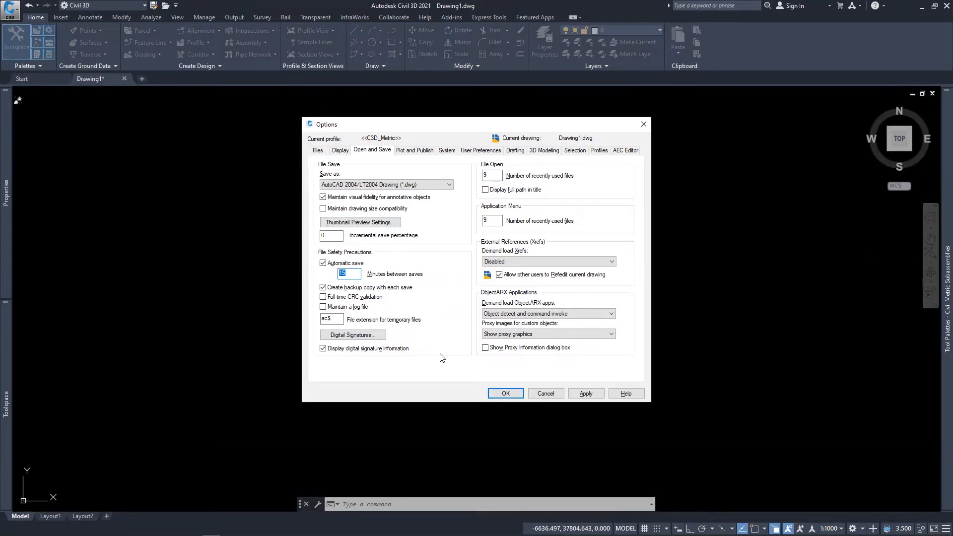
{"action": "type", "text": "5"}
{"action": "key", "text": "BackSpace"}
{"action": "type", "text": "15"}
Step: Switch hardware acceleration off and back on in the Graphics Performance settings and accept them
{"action": "left_click", "coordinate": [404, 151]}
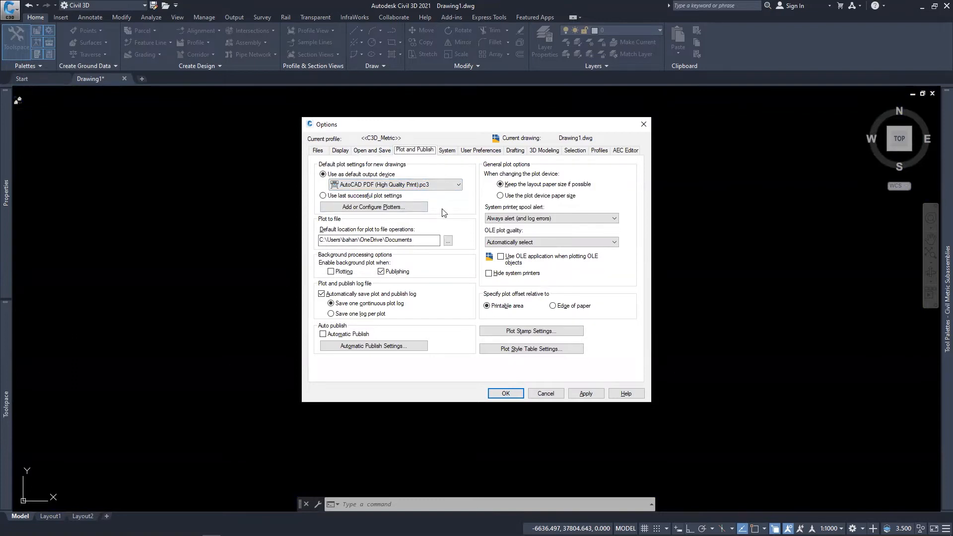
{"action": "left_click", "coordinate": [447, 150]}
{"action": "left_click", "coordinate": [423, 177]}
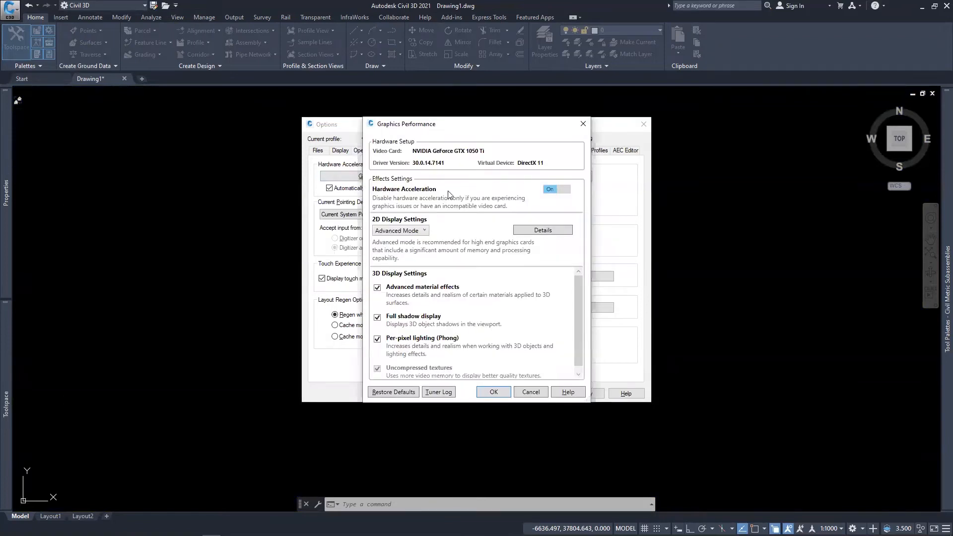
{"action": "left_click", "coordinate": [550, 189]}
{"action": "left_click", "coordinate": [553, 192]}
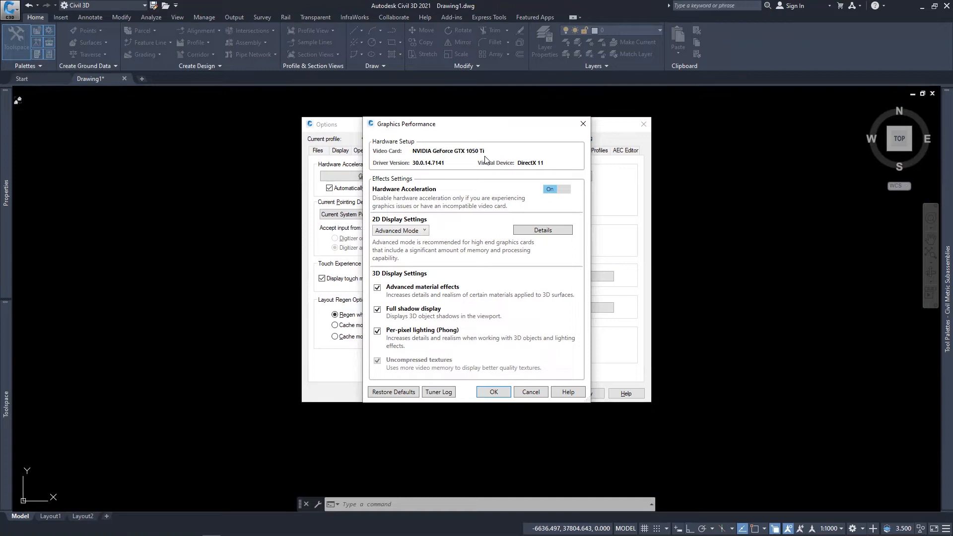
{"action": "left_click", "coordinate": [507, 394]}
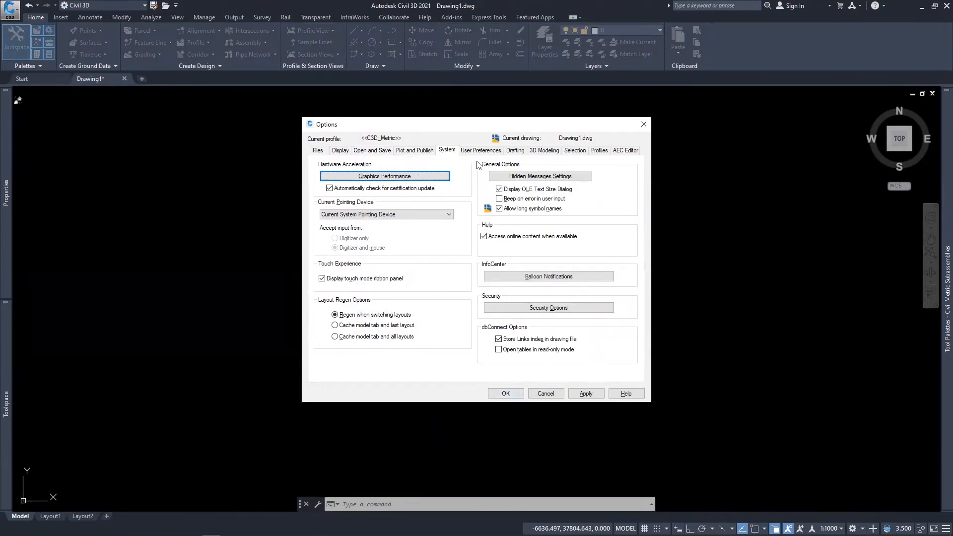
Step: Apply the right-click customization with Shortcut Menu as the default mode and test it in the drawing area
{"action": "left_click", "coordinate": [472, 150]}
{"action": "left_click", "coordinate": [391, 202]}
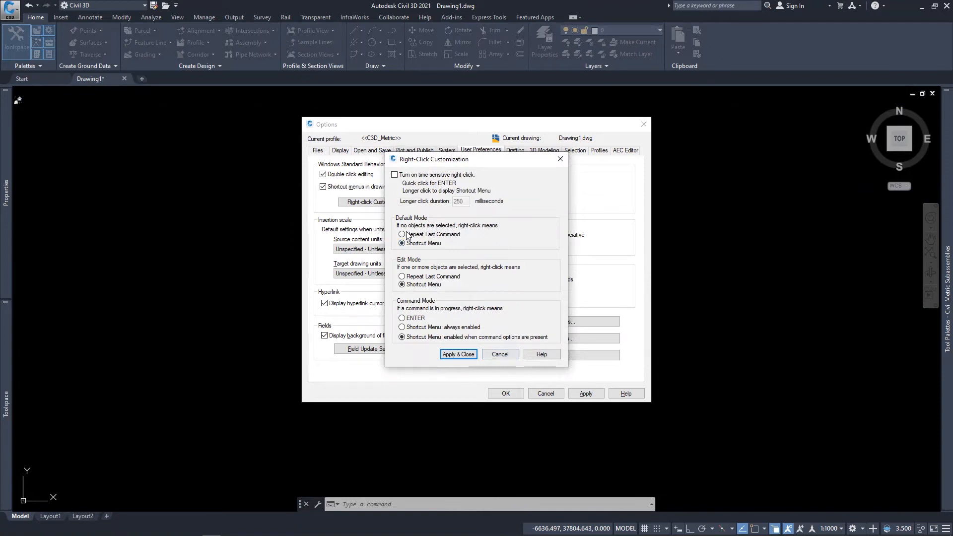
{"action": "left_click", "coordinate": [459, 354]}
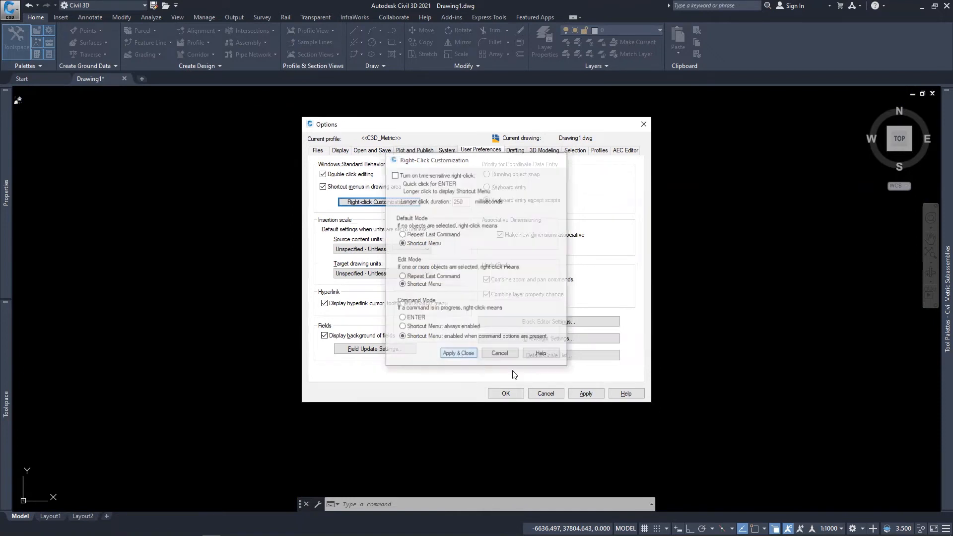
{"action": "left_click", "coordinate": [505, 393]}
{"action": "right_click", "coordinate": [514, 211]}
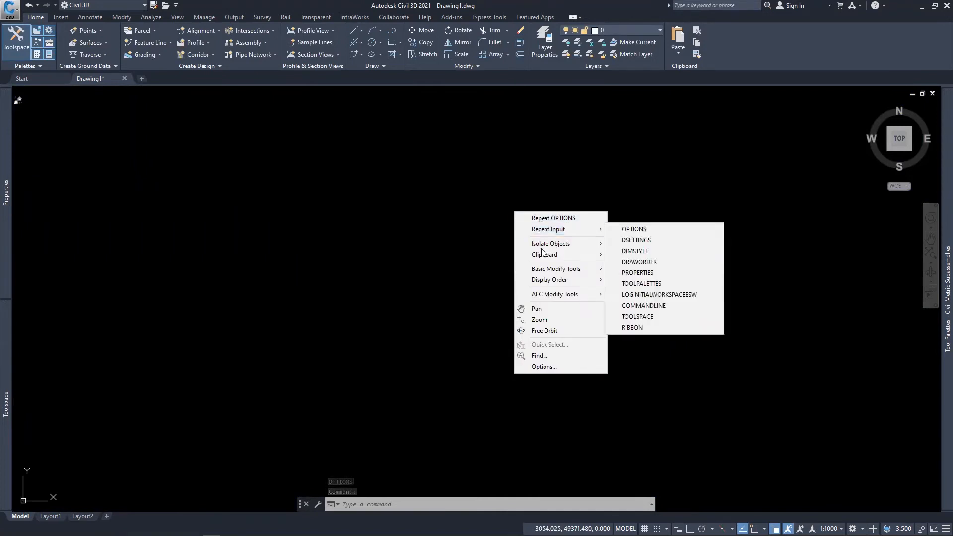
{"action": "left_click", "coordinate": [444, 203]}
Step: Reopen the Options with the OP command
{"action": "type", "text": "op"}
{"action": "key", "text": "Return"}
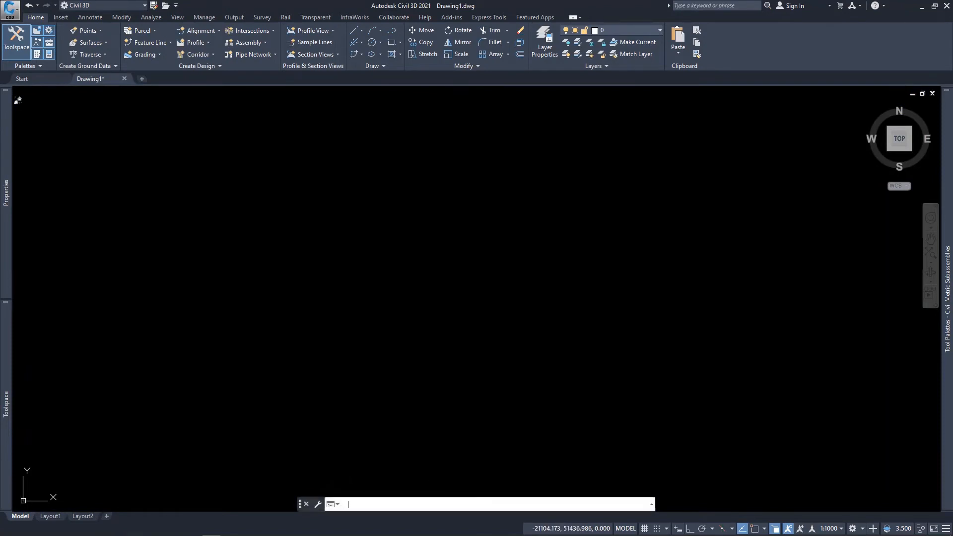